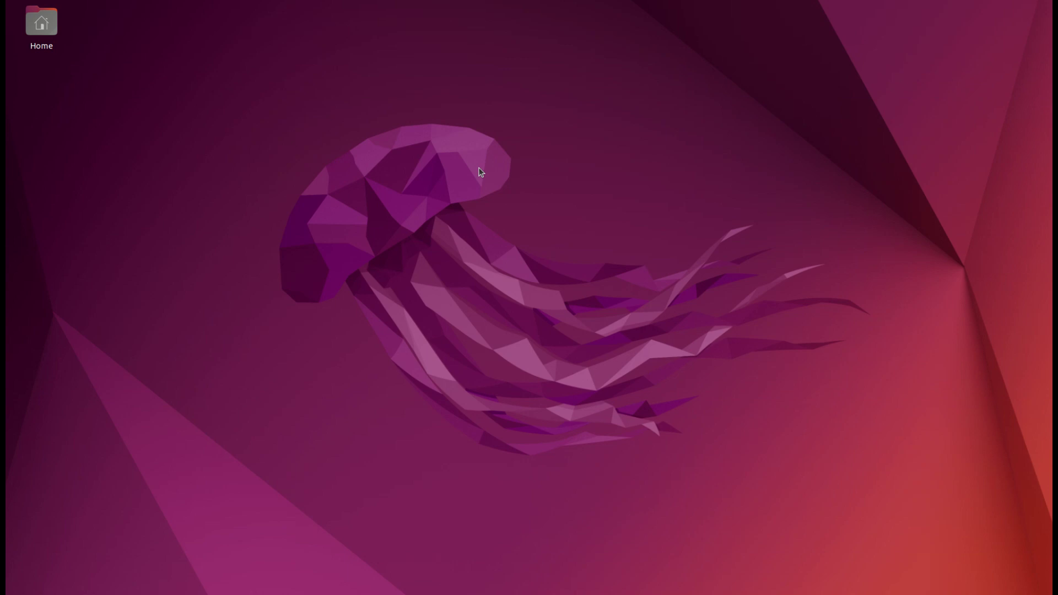
Step: Launch Terminal from a 'ter' search and enlarge its text size twice
{"action": "key", "text": "super"}
{"action": "type", "text": "te"}
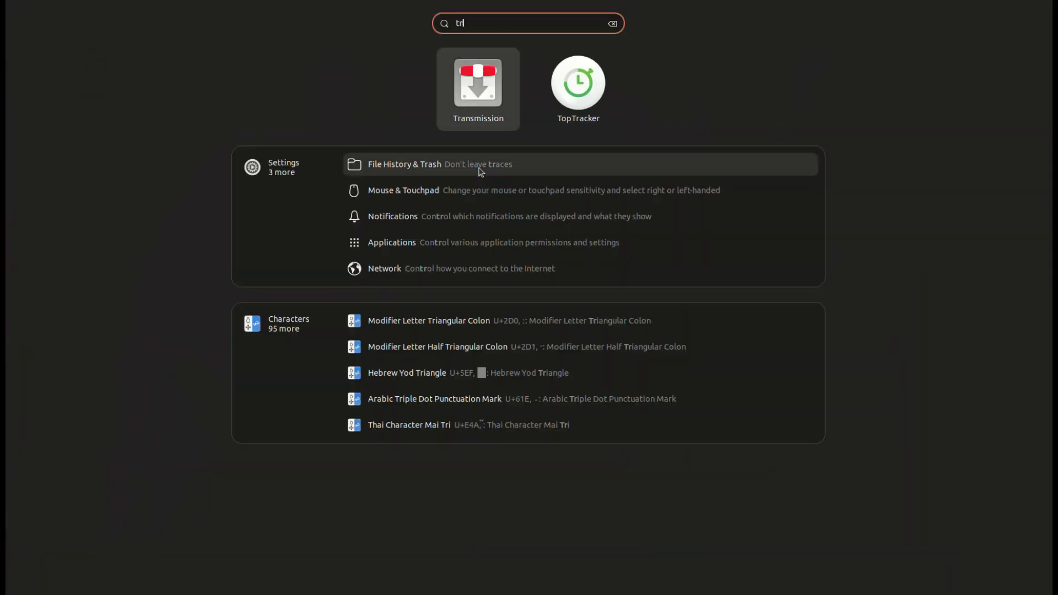
{"action": "type", "text": "r"}
{"action": "key", "text": "Return"}
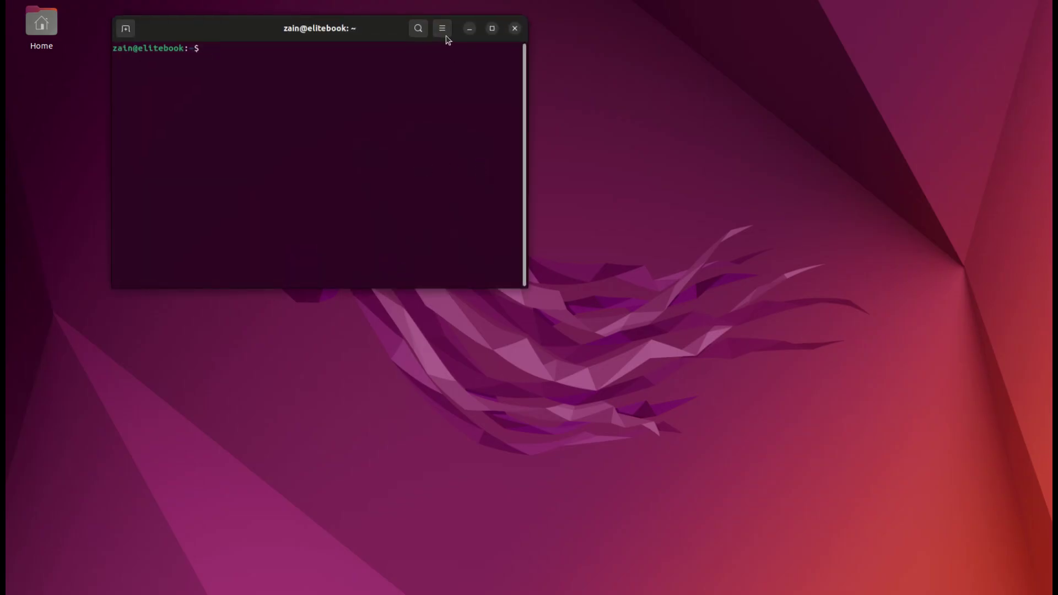
{"action": "left_click", "coordinate": [442, 29]}
{"action": "left_click", "coordinate": [478, 65]}
{"action": "left_click", "coordinate": [487, 29]}
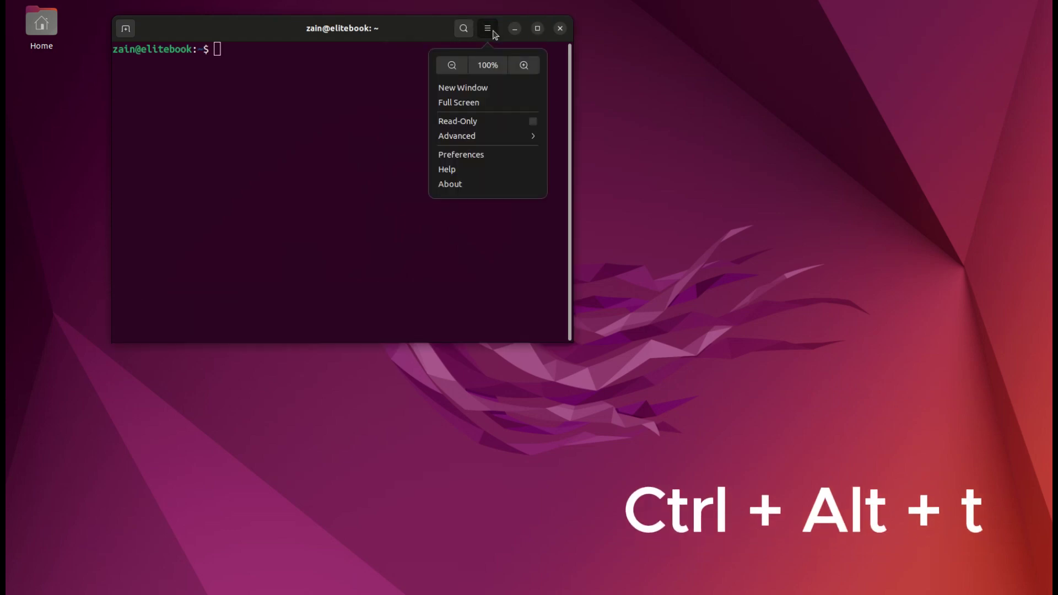
{"action": "left_click", "coordinate": [524, 66]}
Step: Fine-tune the text zoom, then enlarge the window and move it left
{"action": "left_click", "coordinate": [577, 27]}
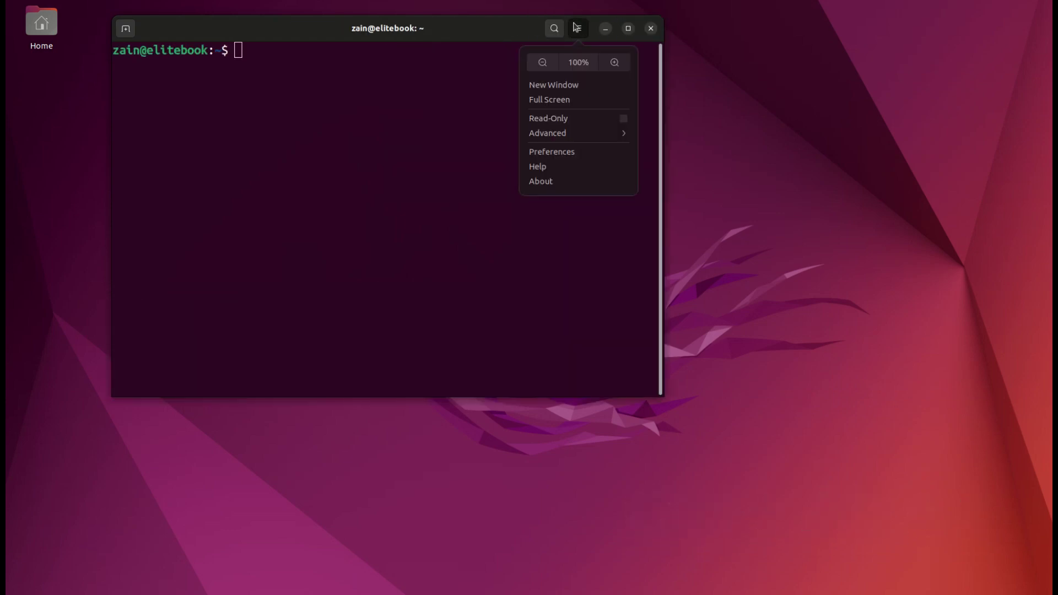
{"action": "left_click", "coordinate": [624, 67]}
{"action": "left_click", "coordinate": [712, 28]}
{"action": "left_click", "coordinate": [683, 67]}
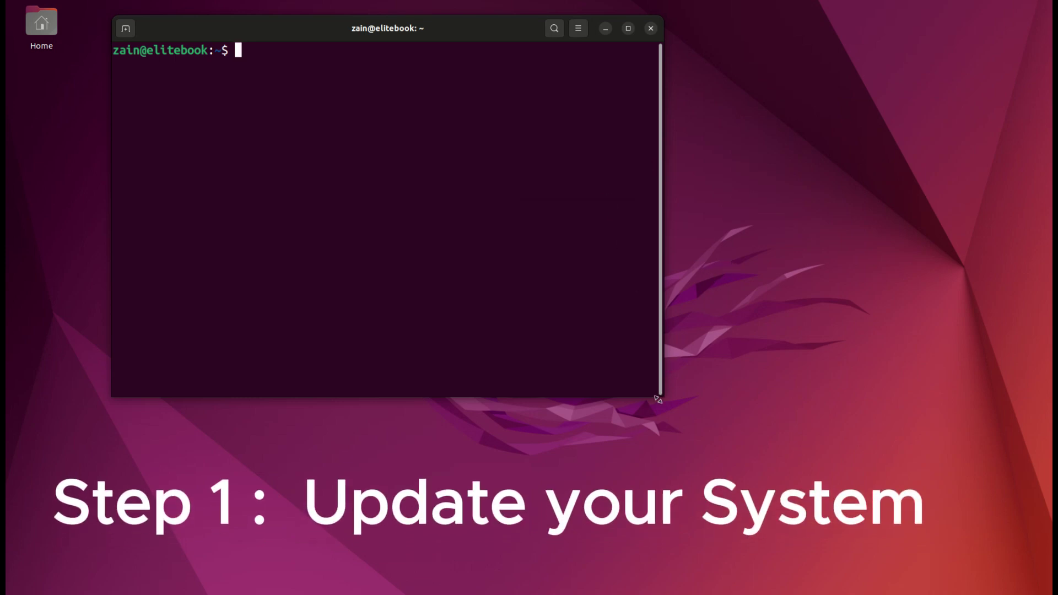
{"action": "left_click_drag", "start_coordinate": [663, 397], "coordinate": [1011, 561]}
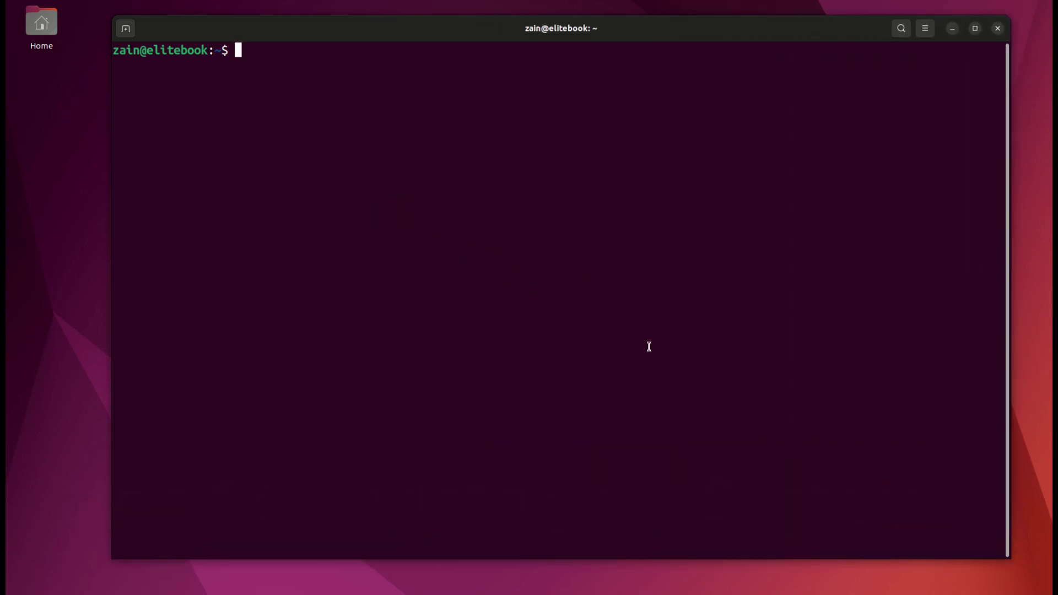
{"action": "mouse_move", "coordinate": [255, 32]}
{"action": "left_mouse_down"}
{"action": "mouse_move", "coordinate": [190, 34]}
{"action": "mouse_move", "coordinate": [245, 22]}
{"action": "left_mouse_up"}
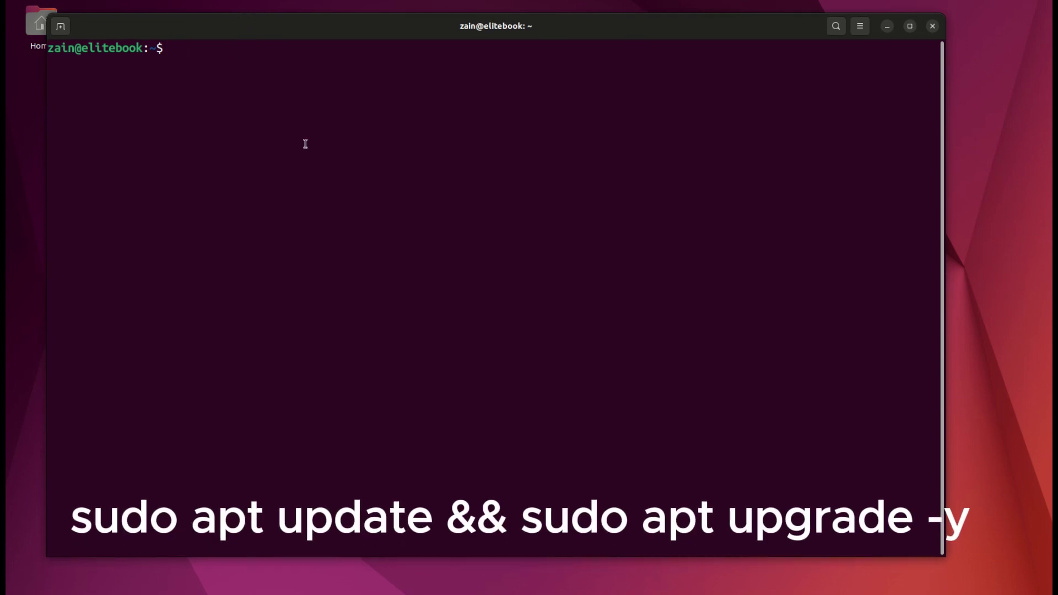
Step: Run 'sudo apt update && sudo apt upgrade -y' with the password, then clear the screen
{"action": "type", "text": "sudo apt update && sudo apt upgrade -y"}
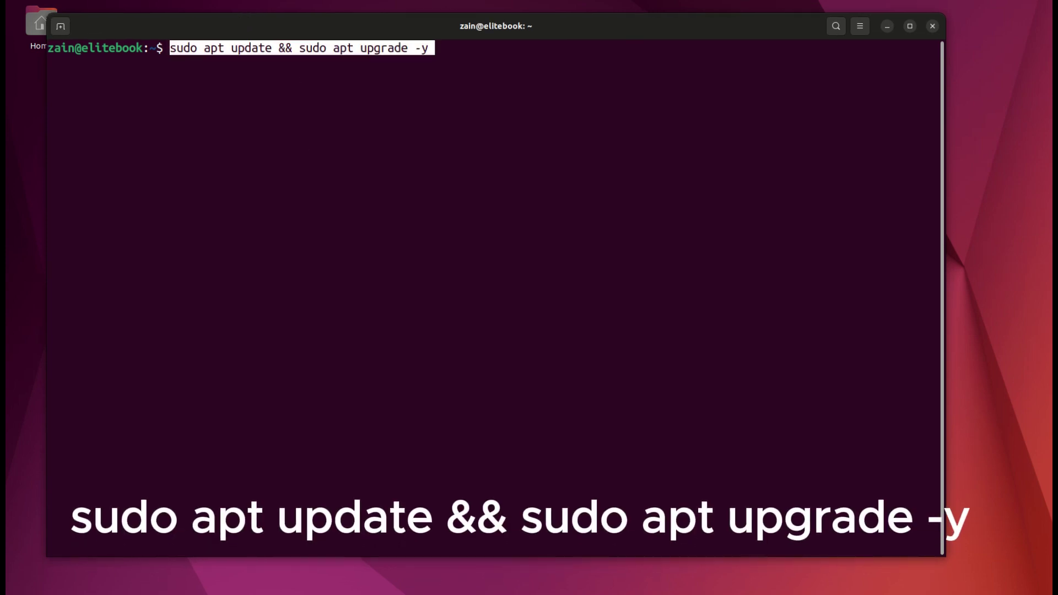
{"action": "key", "text": "Return"}
{"action": "key", "text": "Return"}
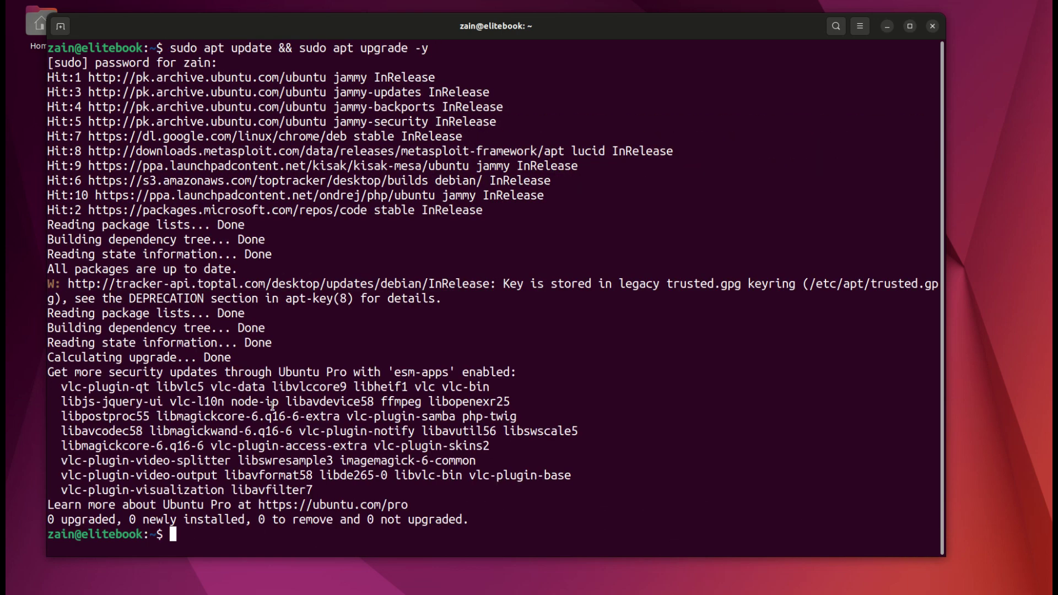
{"action": "type", "text": "clear"}
{"action": "key", "text": "Return"}
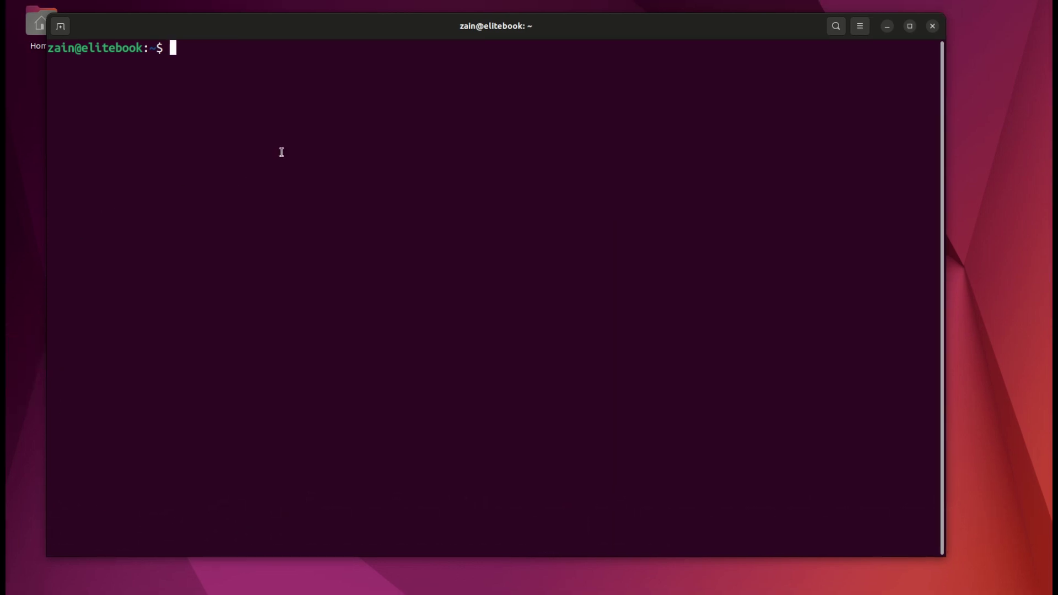
Step: Install build-essential, zlib1g, libpq-dev, libpcap-dev, libsqlite3-dev, ruby and ruby-dev, then clear
{"action": "type", "text": "sudo apt install -y build-essential zlib1g zlib1g-dev libpq-dev libpcap-dev libsqlite3-dev ruby ruby-dev"}
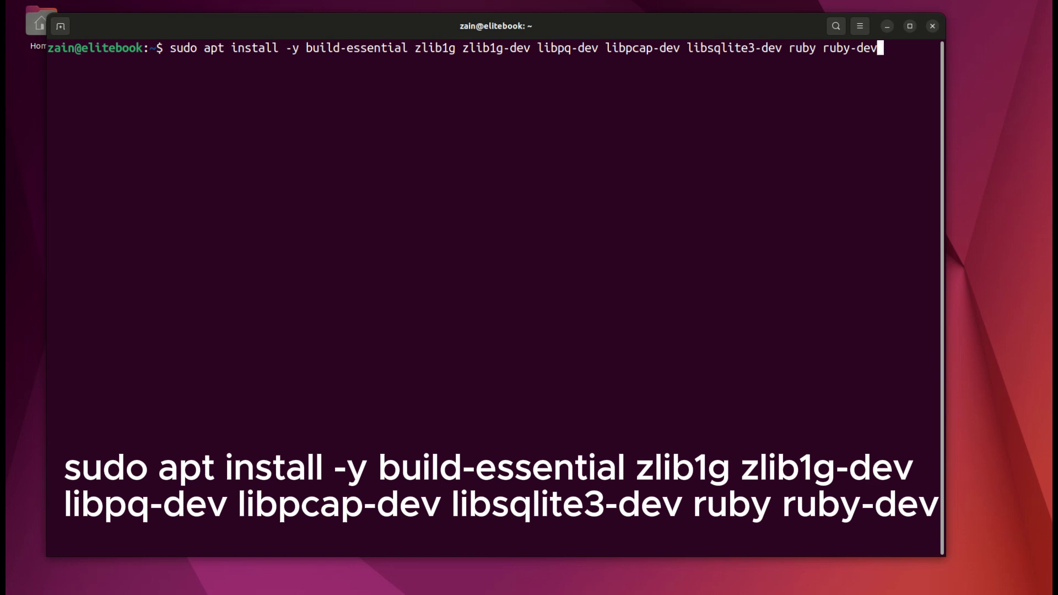
{"action": "key", "text": "Return"}
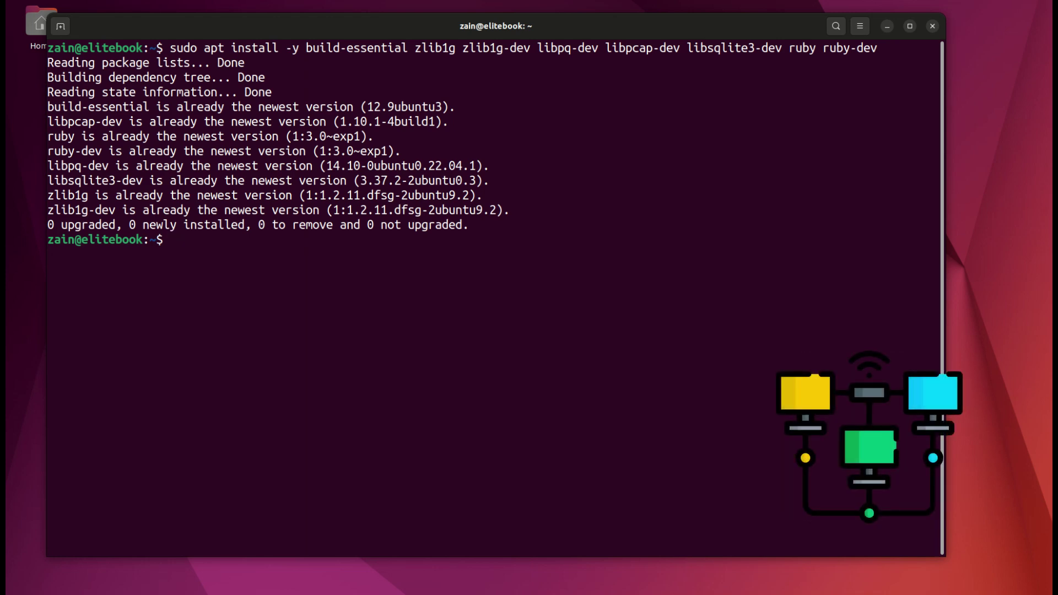
{"action": "type", "text": "clear"}
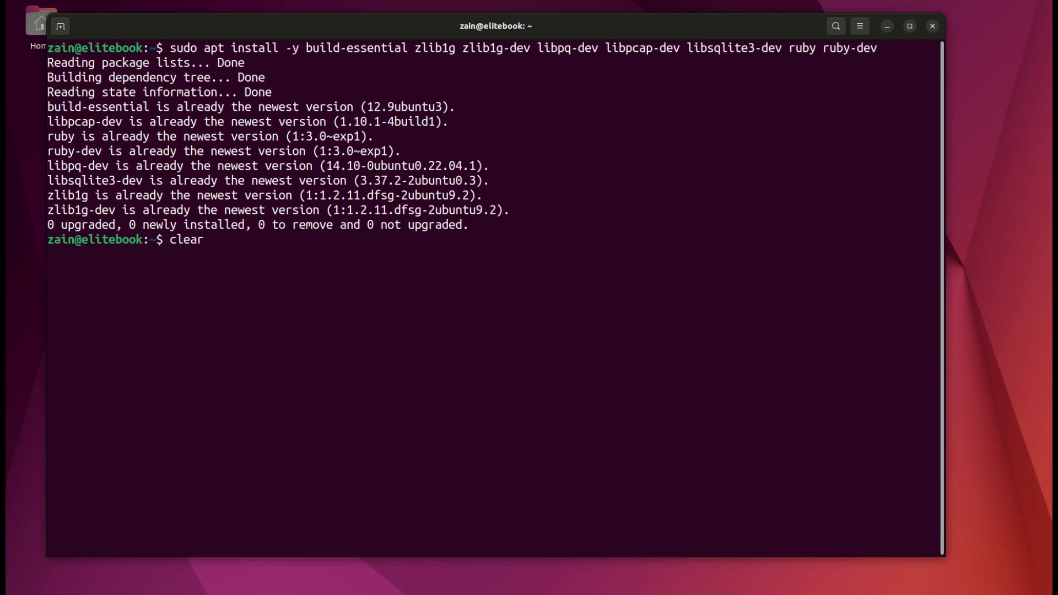
{"action": "key", "text": "Return"}
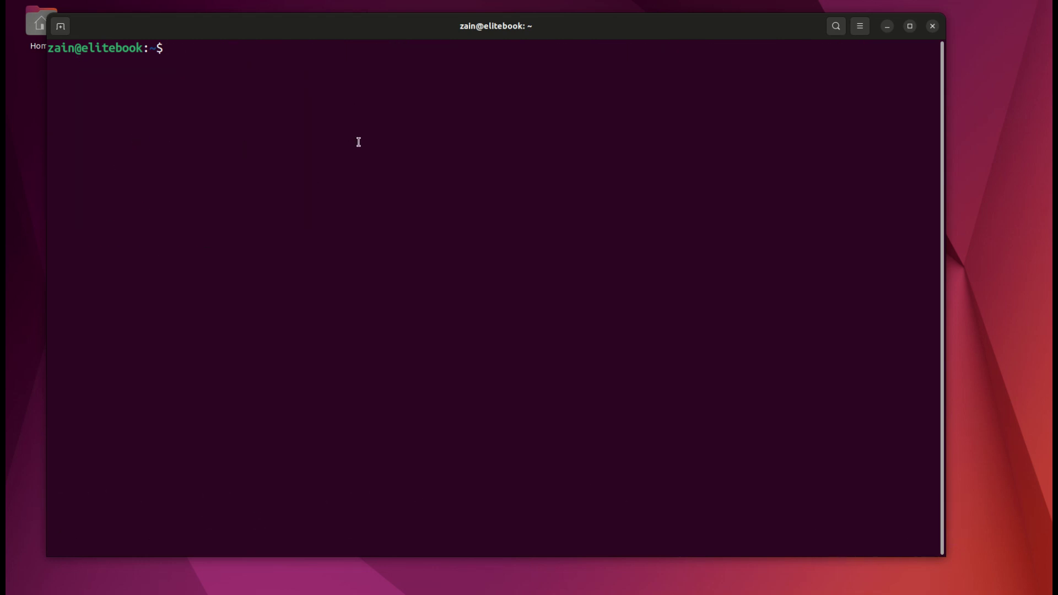
Step: Download msfupdate.erb with curl into msfinstall, then clear the screen
{"action": "type", "text": "curl https://raw.githubusercontent.com/rapid7/metasploit-omnibus/master/config/templates/metasploit-framework-wrappers/msfupdate.erb > msfinstall"}
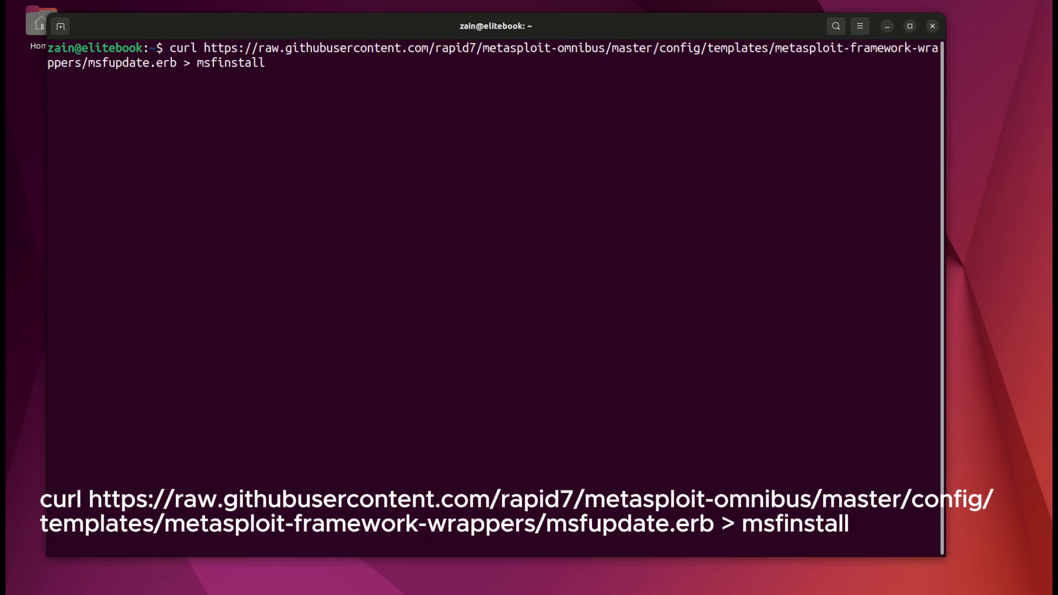
{"action": "key", "text": "Return"}
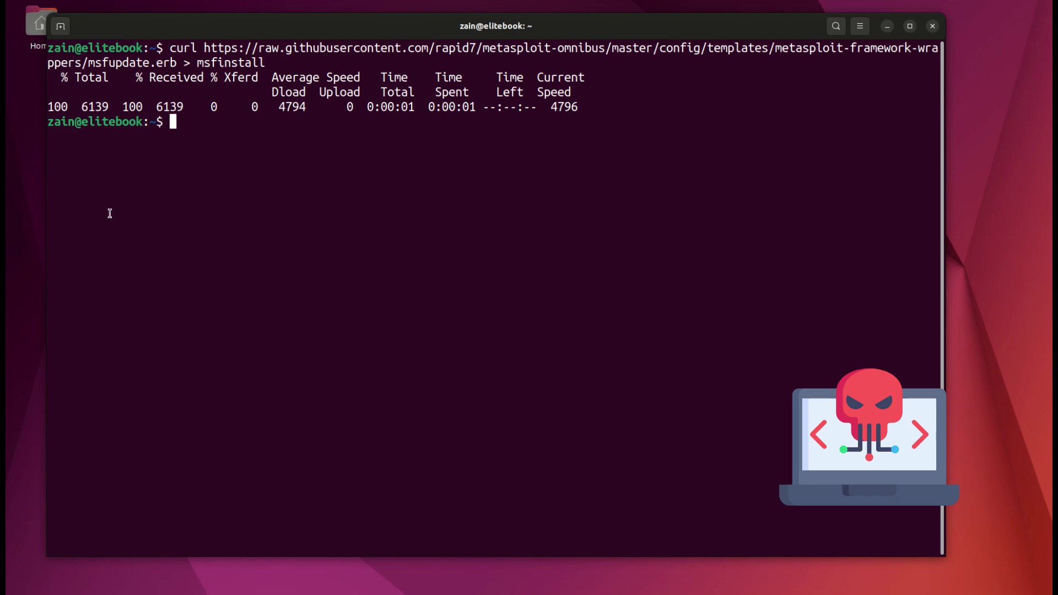
{"action": "type", "text": "cle"}
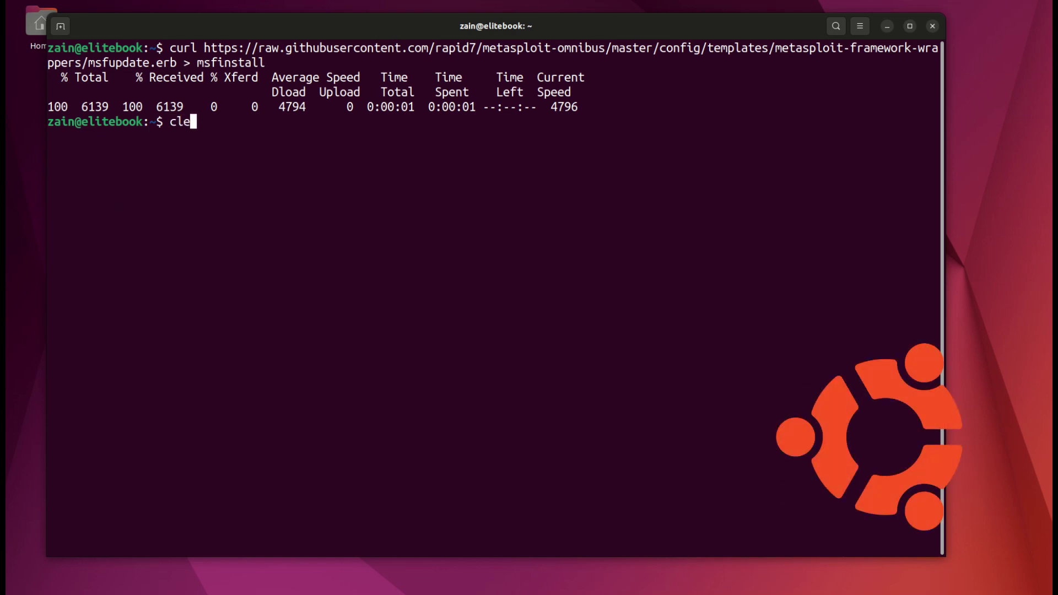
{"action": "type", "text": "ar"}
{"action": "key", "text": "Return"}
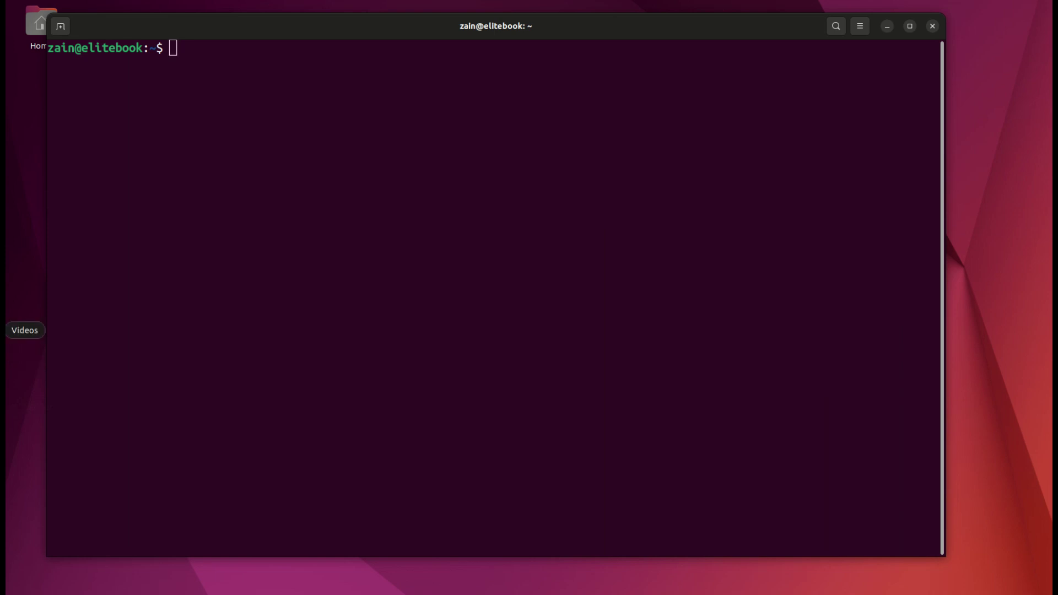
Step: Run 'chmod +x msfinstall' and 'sudo ./msfinstall', answering y to overwrite the keyring
{"action": "type", "text": "chmod +x msfinstall"}
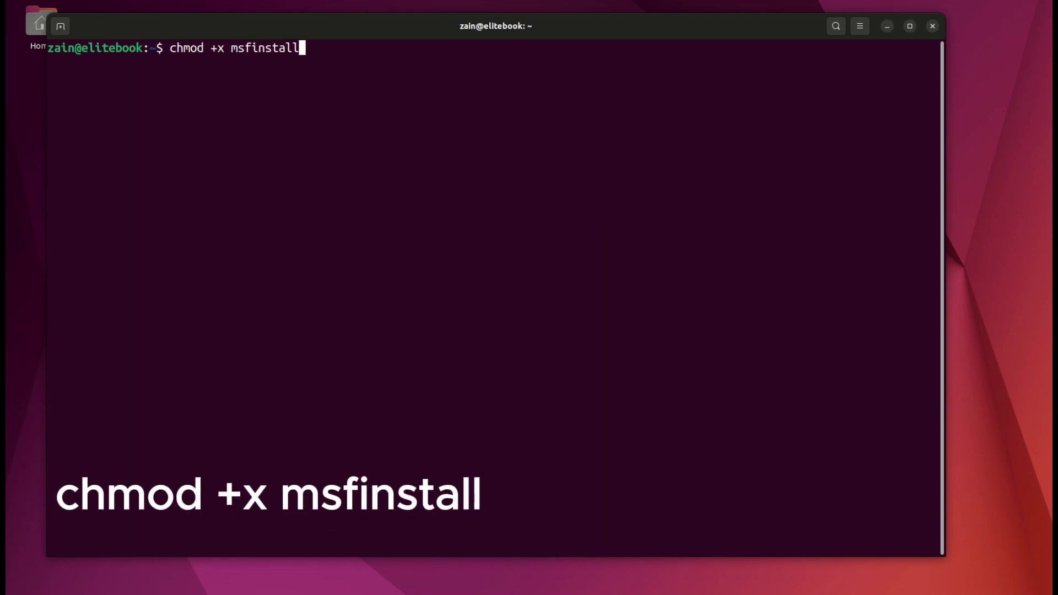
{"action": "key", "text": "Return"}
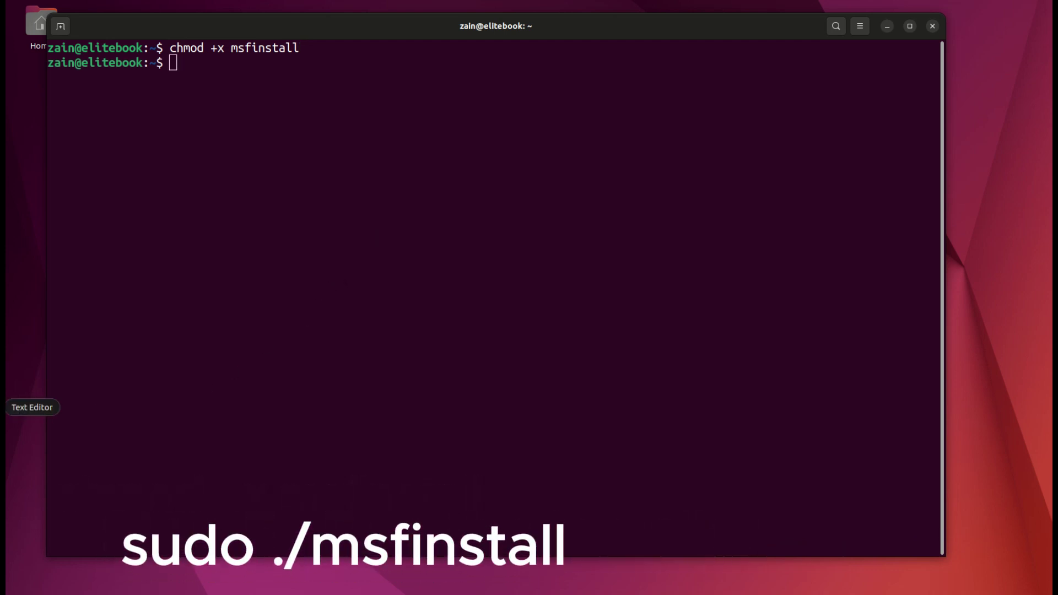
{"action": "type", "text": "sudo ./msfinstall"}
{"action": "key", "text": "Return"}
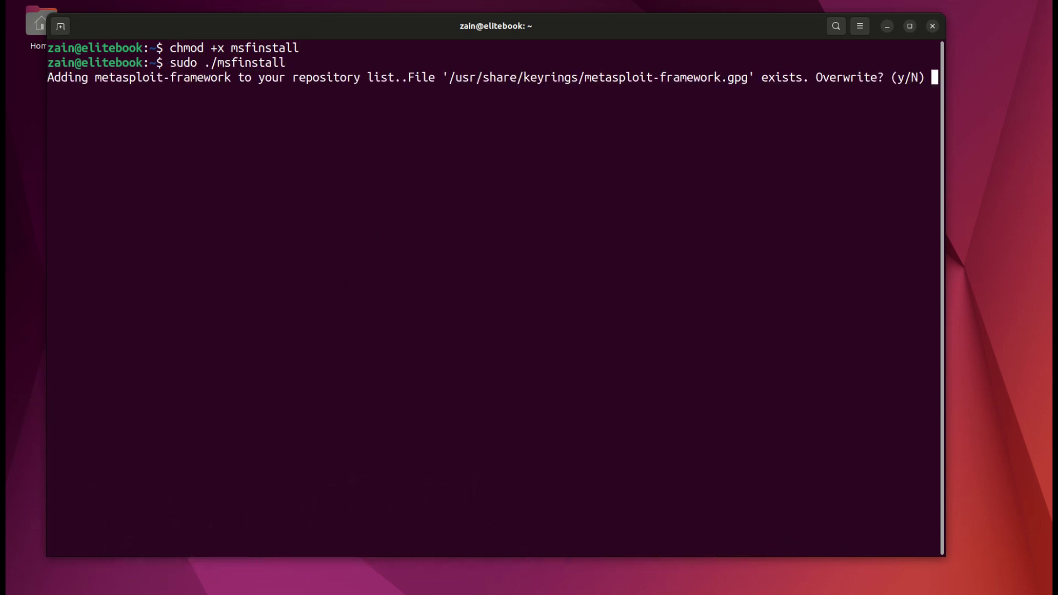
{"action": "type", "text": "y"}
{"action": "key", "text": "Return"}
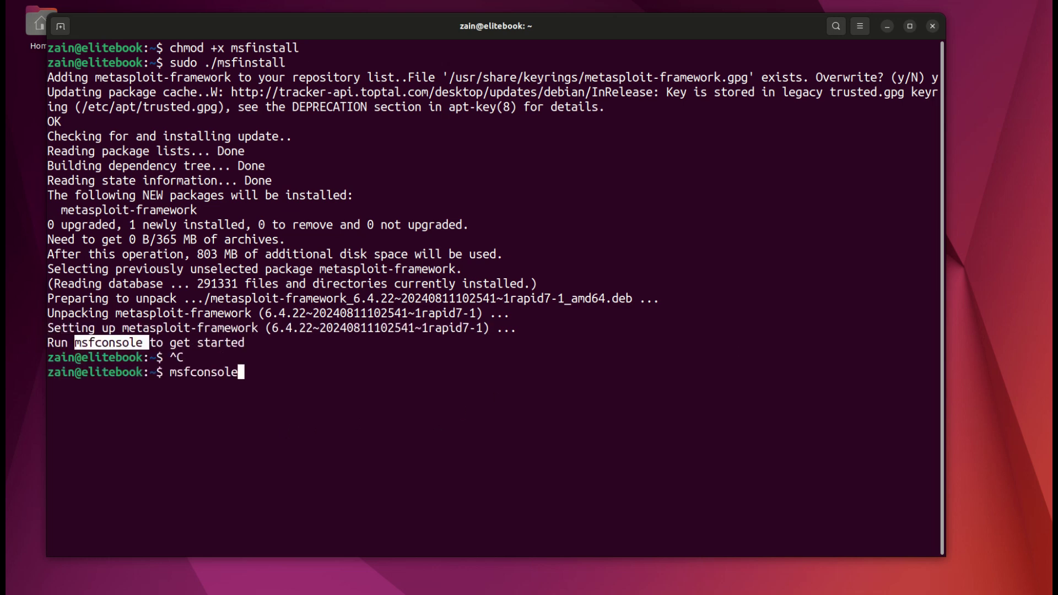
Step: Run msfconsole and answer n to the new database prompt, reaching 'Initial Setup Complete'
{"action": "key", "text": "BackSpace"}
{"action": "type", "text": "e"}
{"action": "key", "text": "Return"}
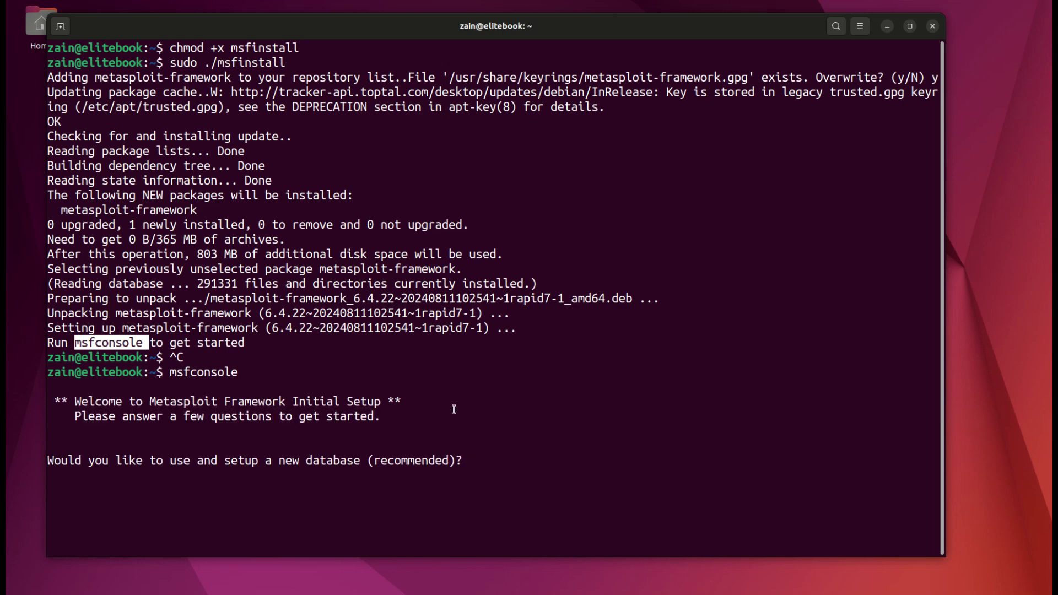
{"action": "type", "text": "n"}
{"action": "key", "text": "Return"}
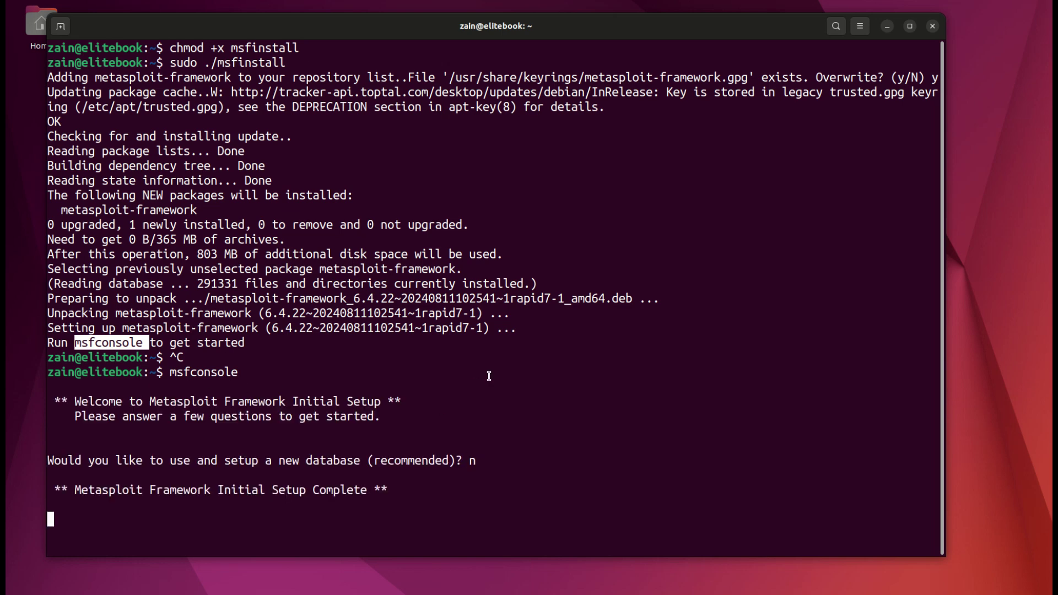